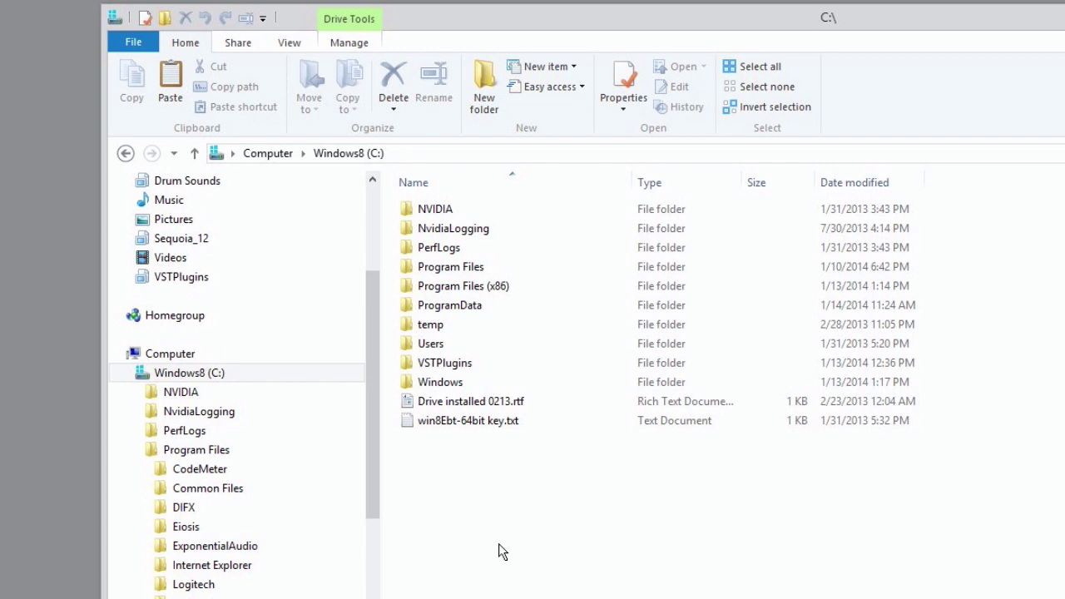
- Select the Program Files (x86) folder on the Windows8 (C:) drive
left_click(465, 292)
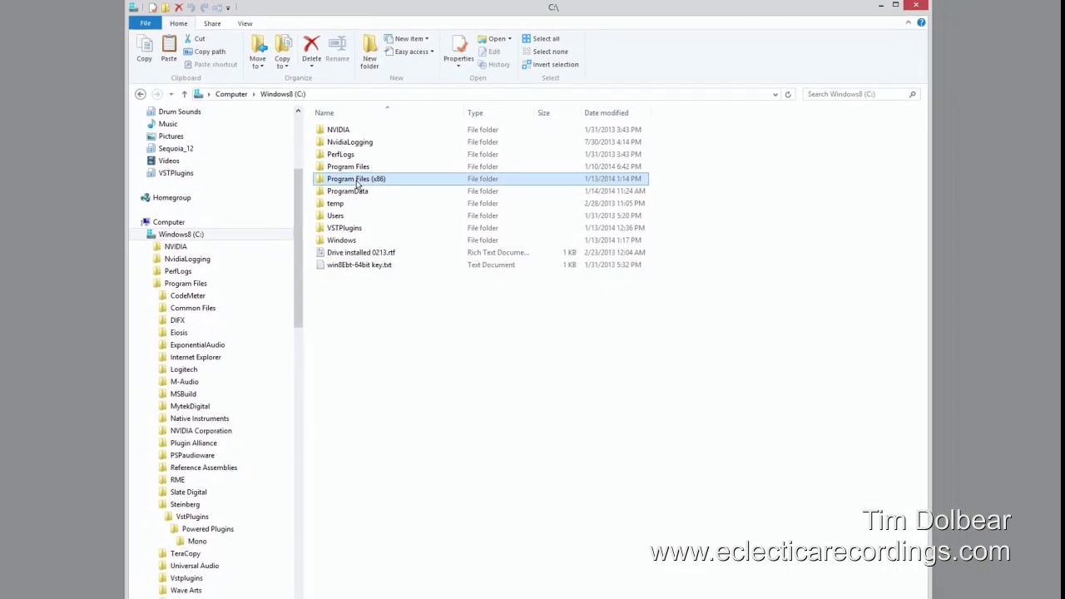
- Open Program Files (x86) from the C: drive's folder list
double_click(350, 188)
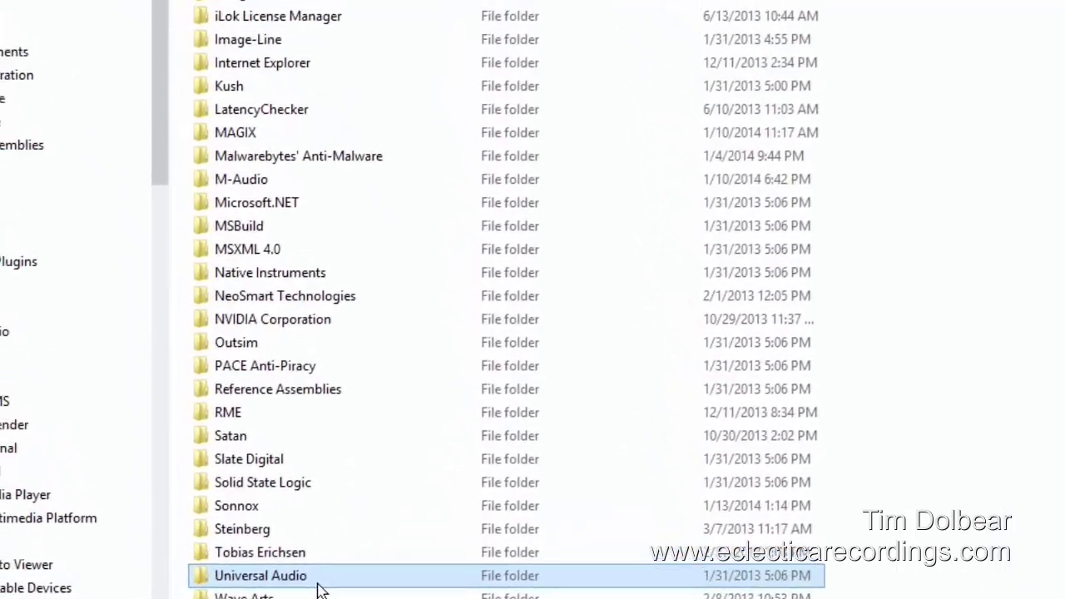
- Browse Universal Audio > Powered Plugins > UAD-2 Powered Plugins, then step back up via the breadcrumb
double_click(319, 582)
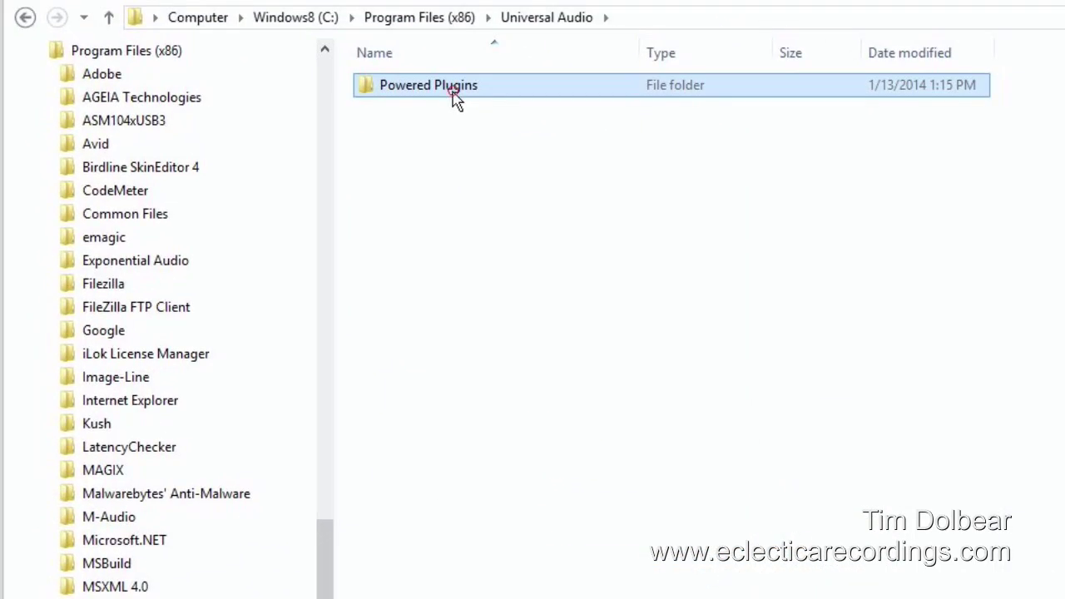
double_click(429, 38)
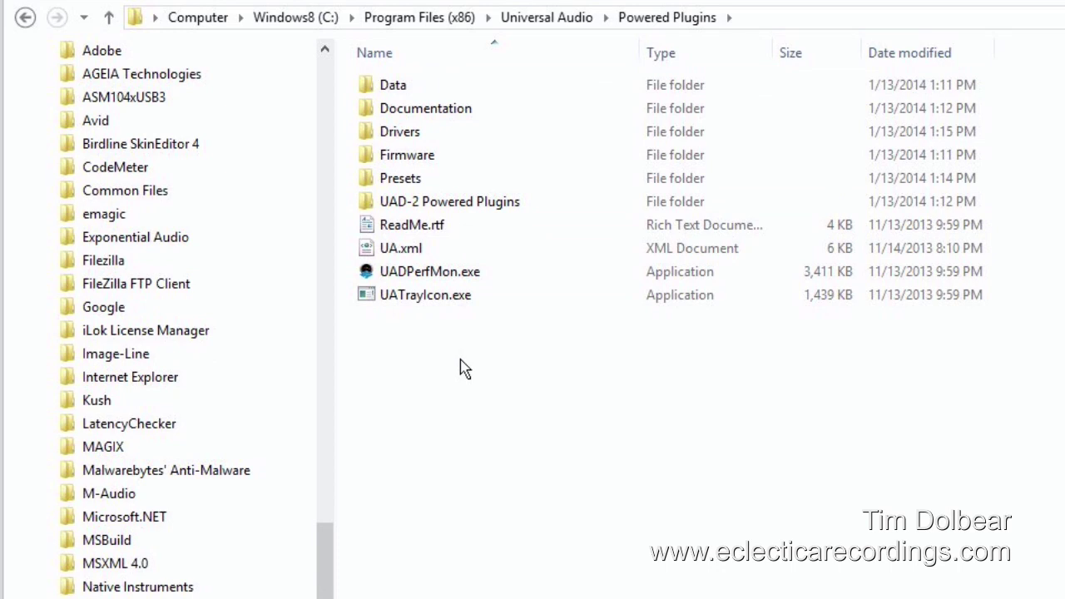
double_click(458, 208)
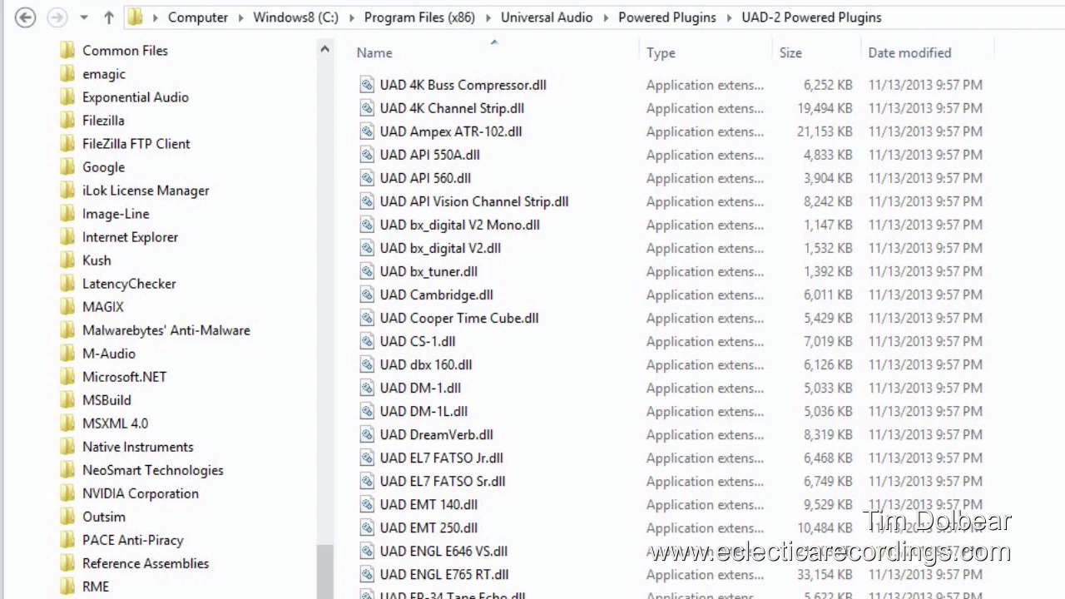
left_click(645, 23)
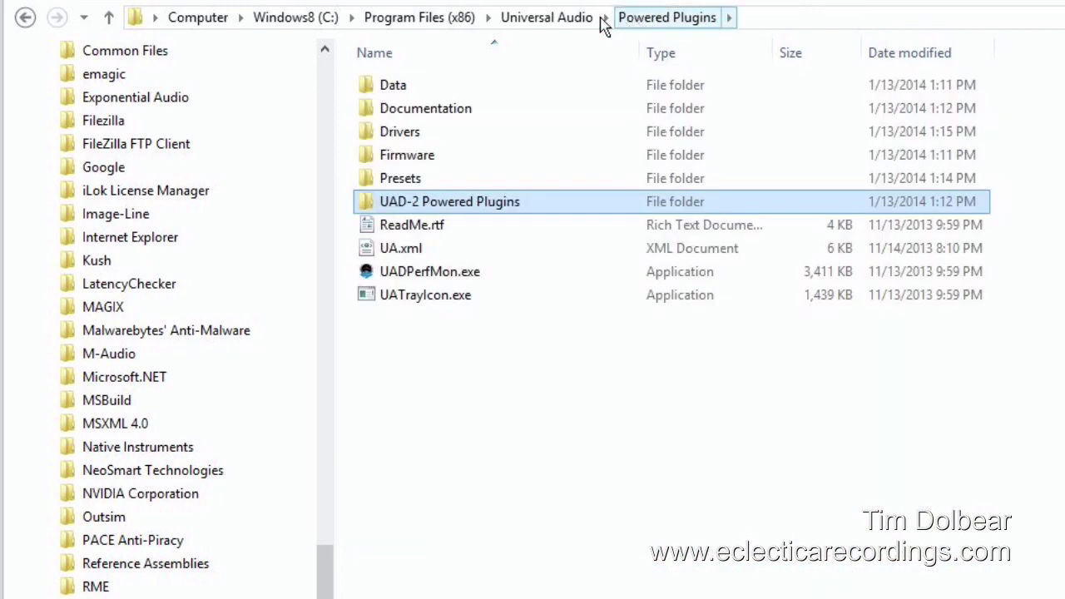
left_click(559, 18)
- Navigate from Program Files (x86) into Steinberg > Vstplugins > Powered Plugins
left_click(460, 19)
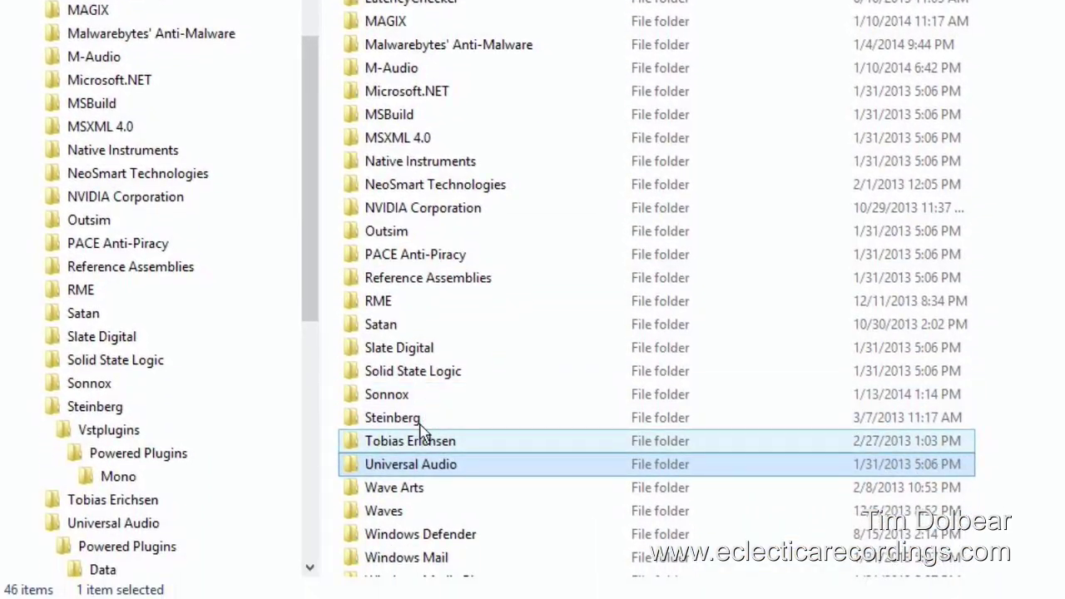
left_click(420, 424)
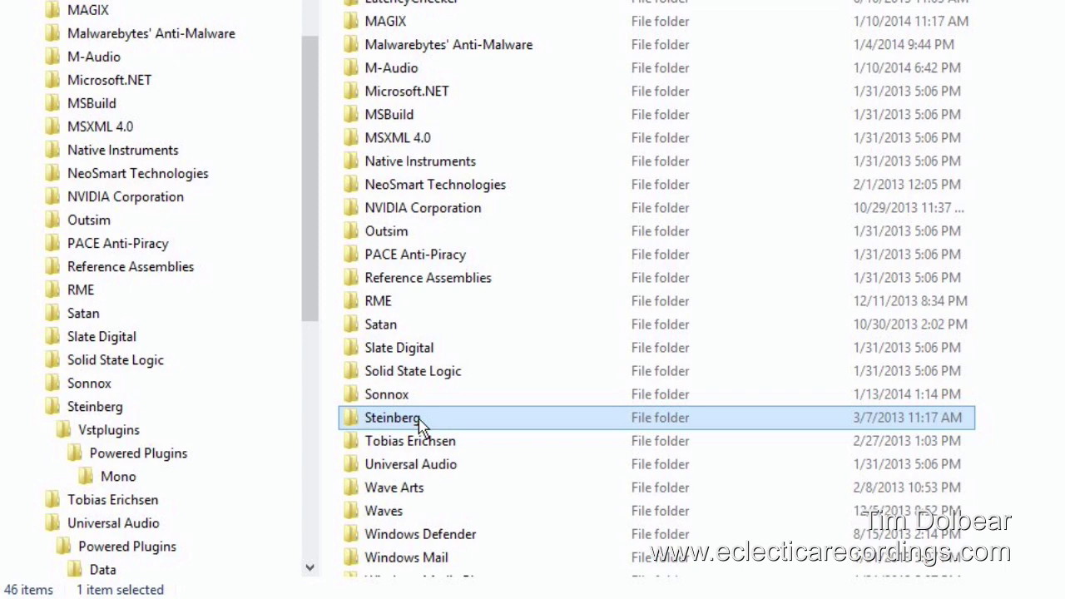
double_click(420, 425)
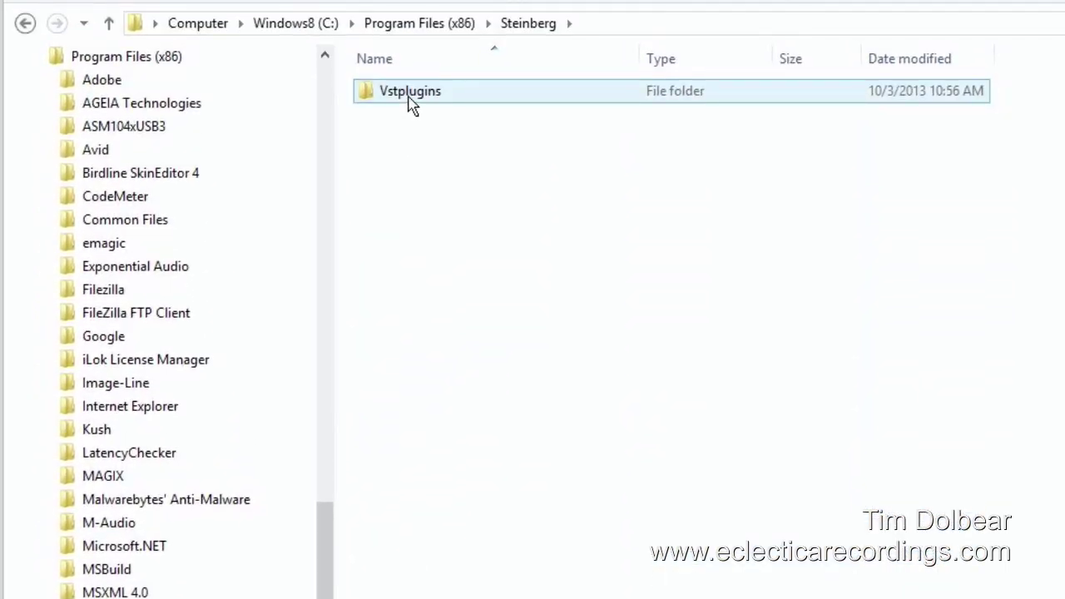
double_click(412, 98)
double_click(410, 98)
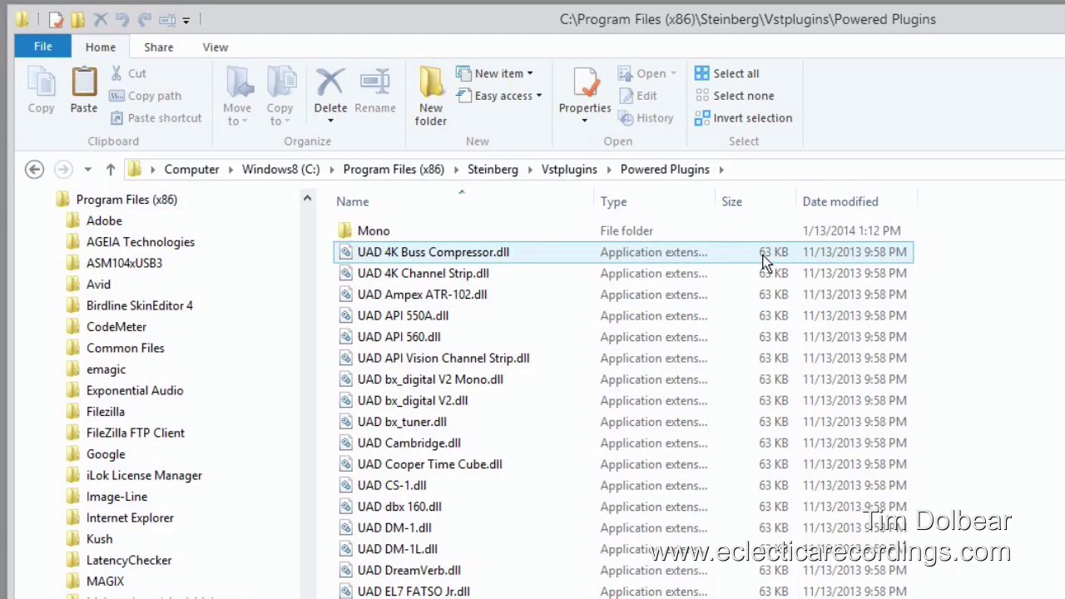
left_click(765, 261)
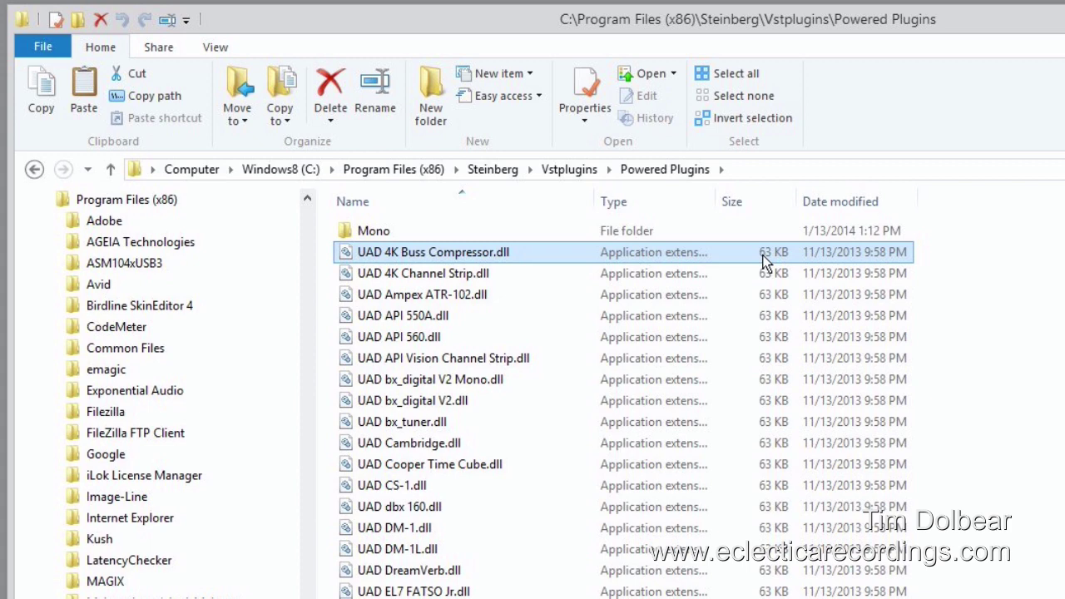
left_click(766, 275, "shift")
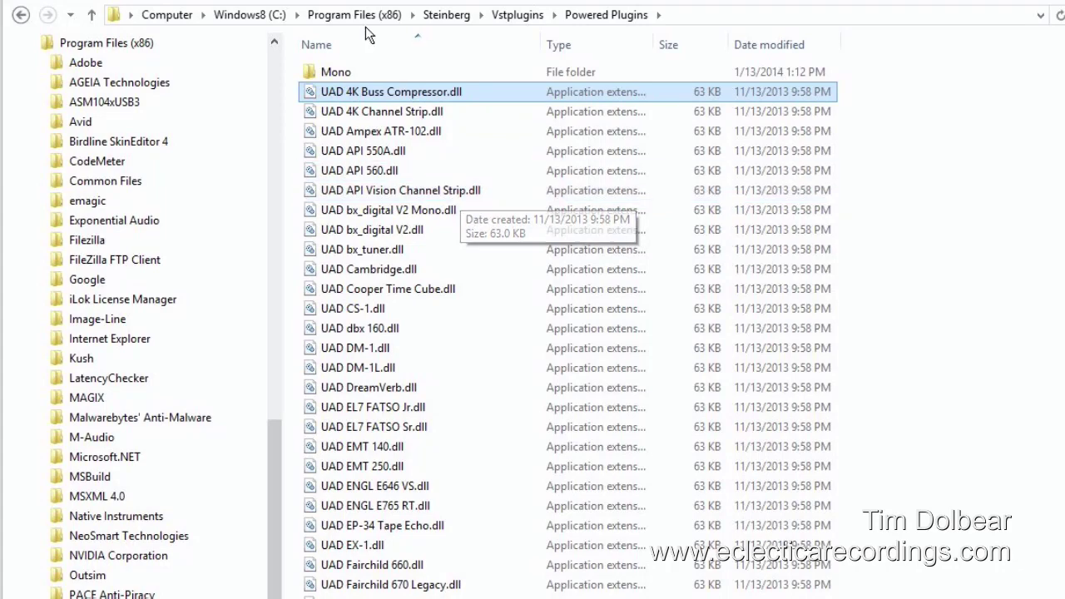
- Return to Windows8 (C:) and open Program Files > Steinberg
left_click(250, 14)
left_click(358, 133)
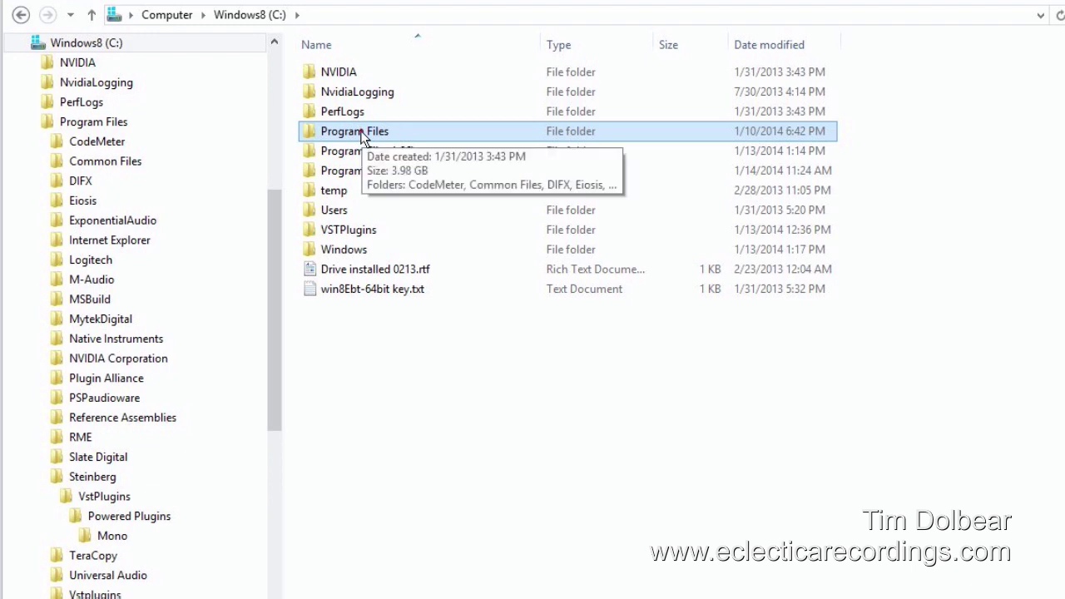
double_click(362, 135)
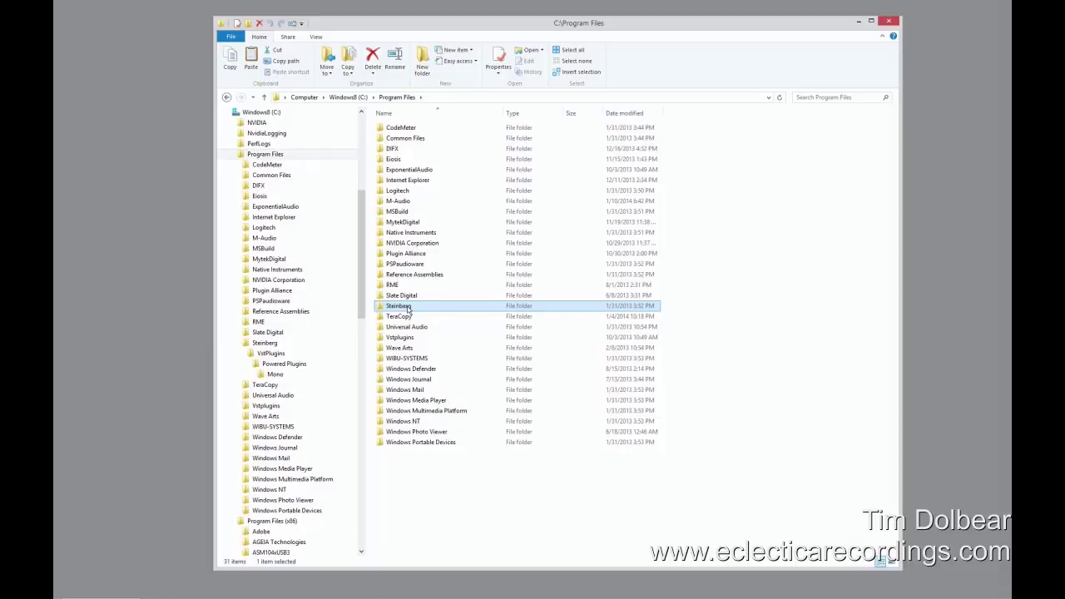
double_click(402, 309)
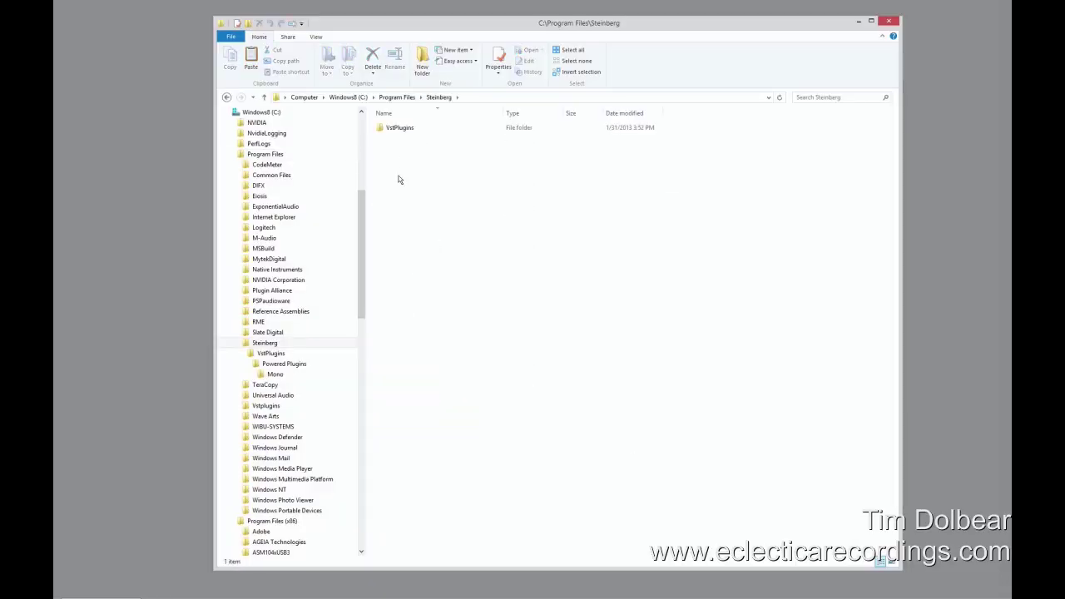
- Open VstPlugins > Powered Plugins and scroll its 92-item list back to the top
double_click(401, 128)
double_click(402, 130)
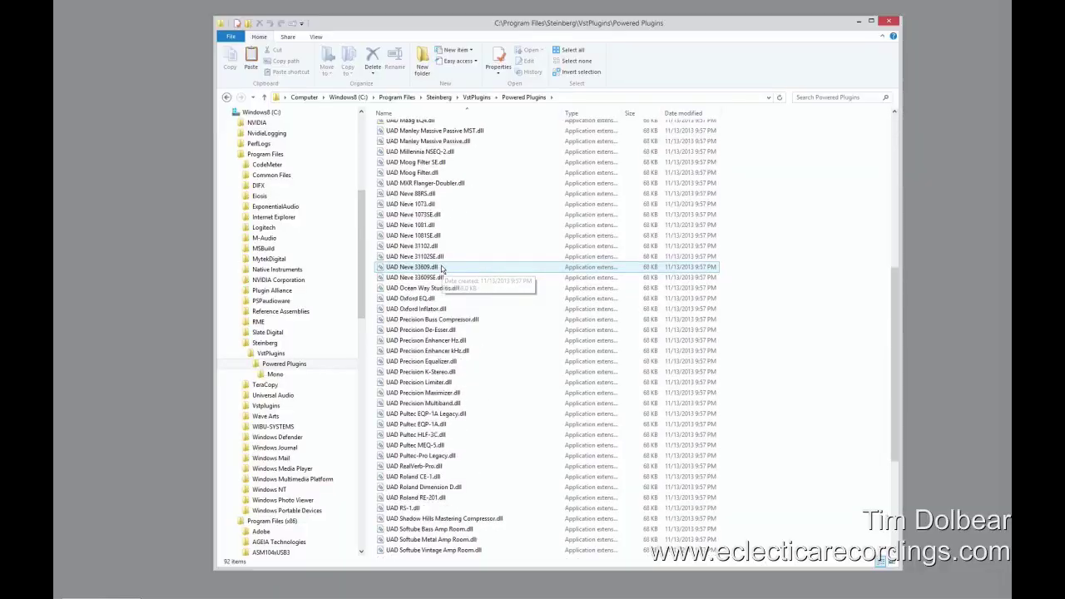
scroll(444, 268, "up", 15)
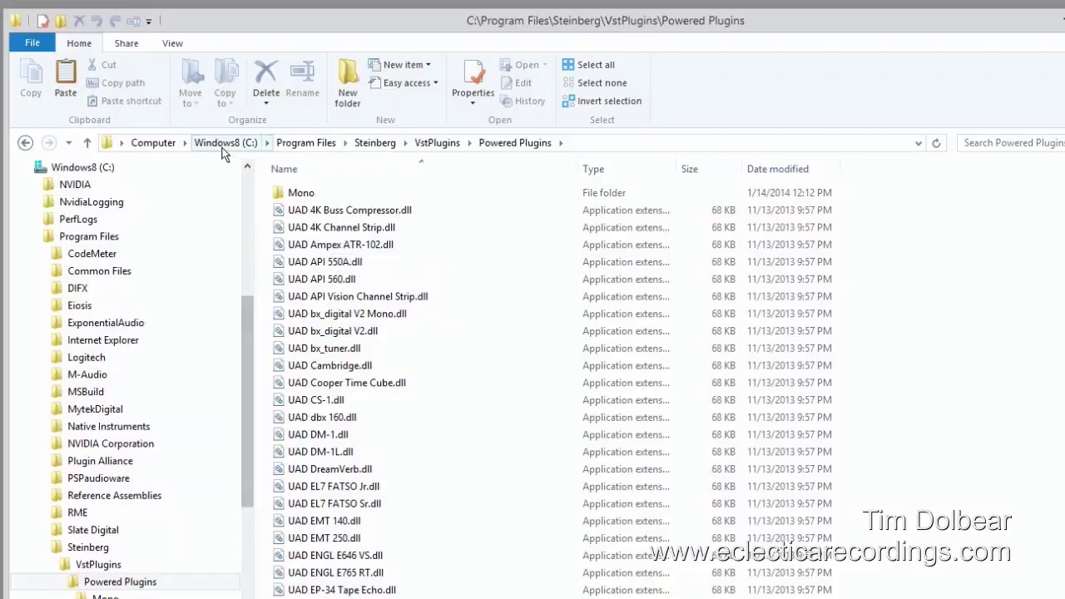
- Return to the Windows8 (C:) root and open its VSTPlugins folder
left_click(222, 147)
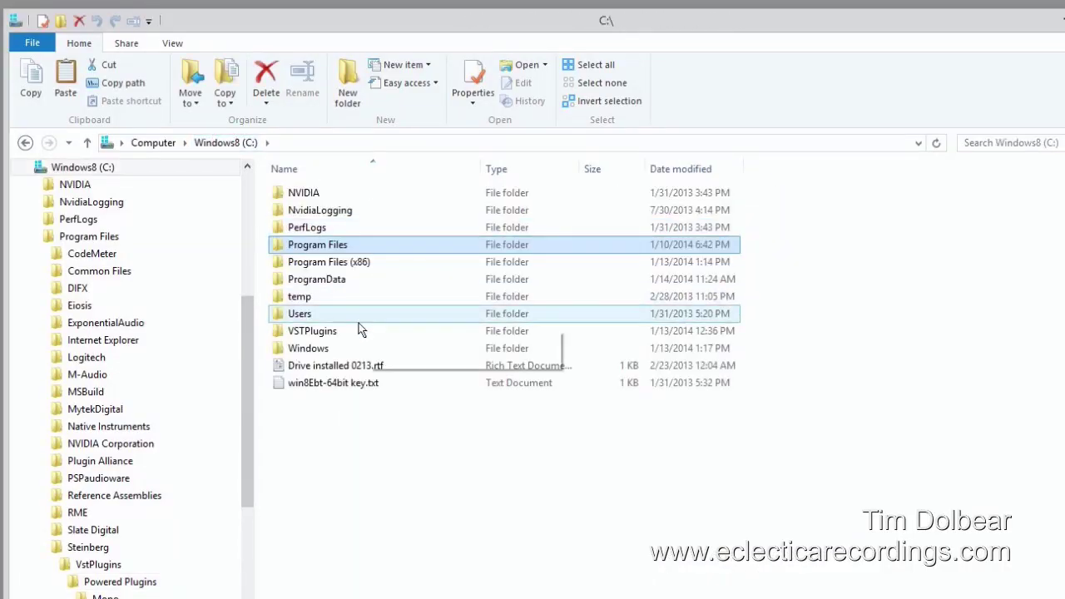
left_click(342, 332)
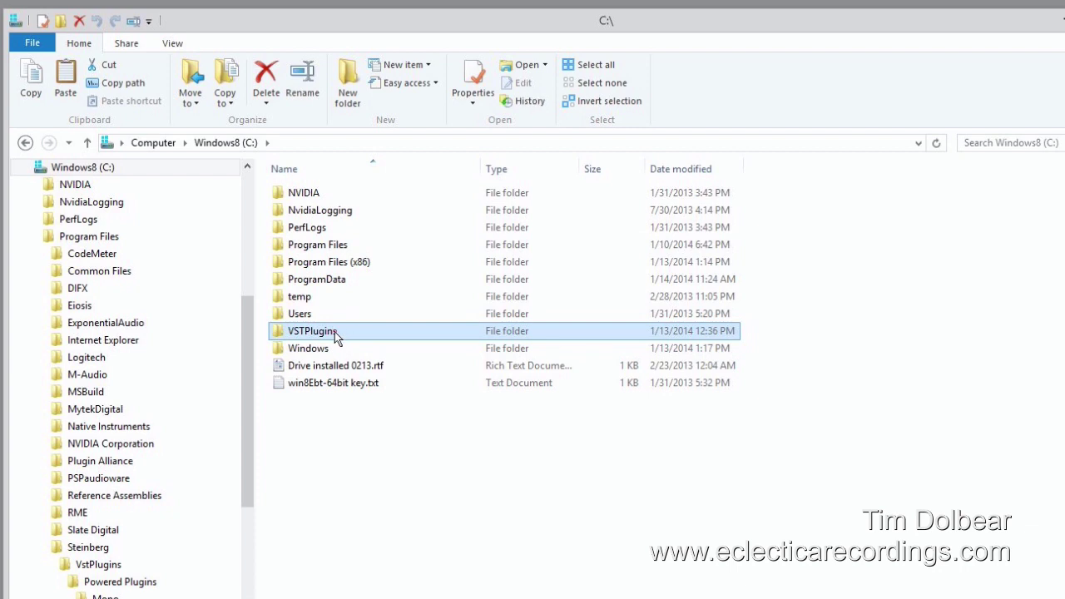
double_click(342, 332)
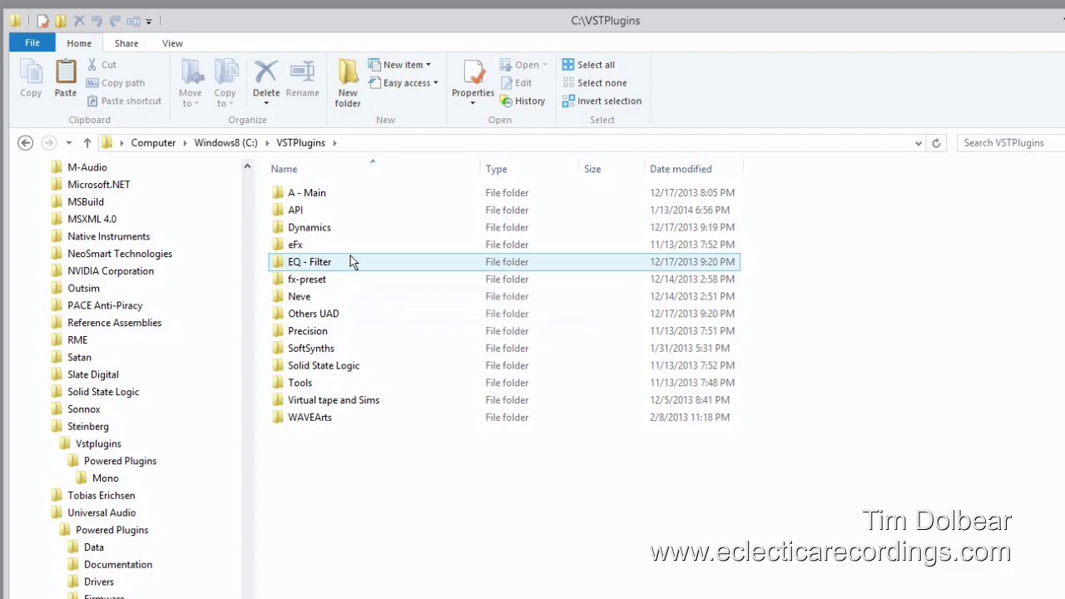
left_click(350, 367)
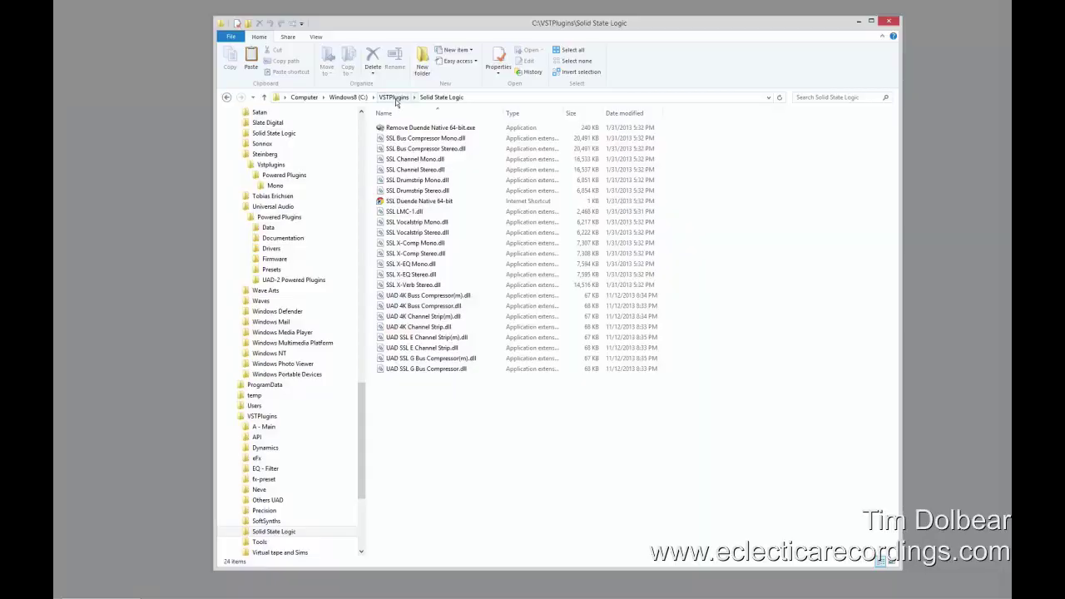
left_click(393, 97)
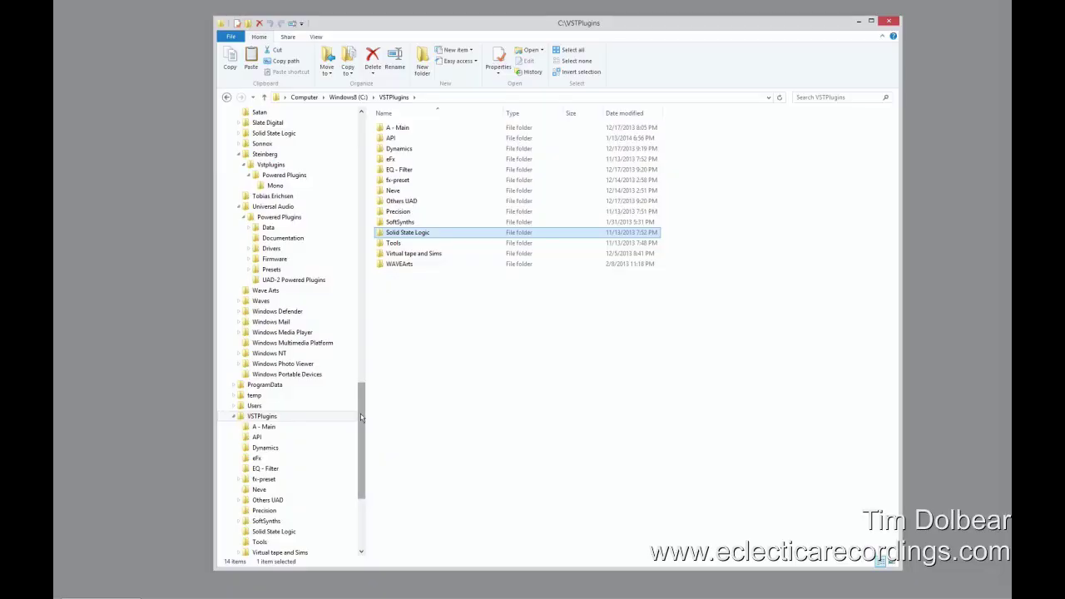
left_click_drag(361, 419, 360, 527)
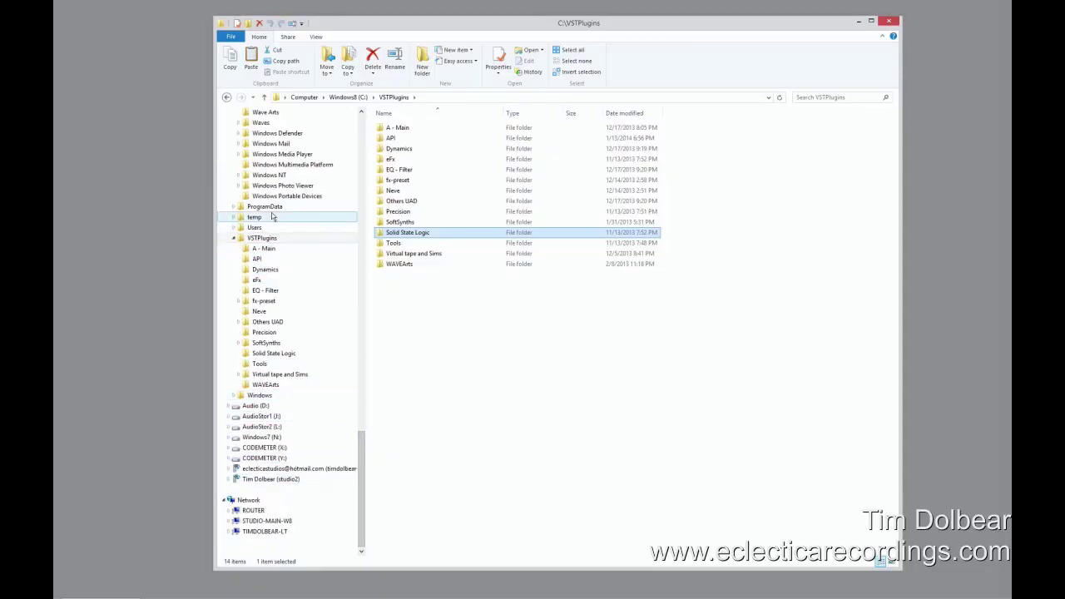
- From the C: drive in the tree, open Program Files > Steinberg > Powered Plugins > Mono
left_click(360, 193)
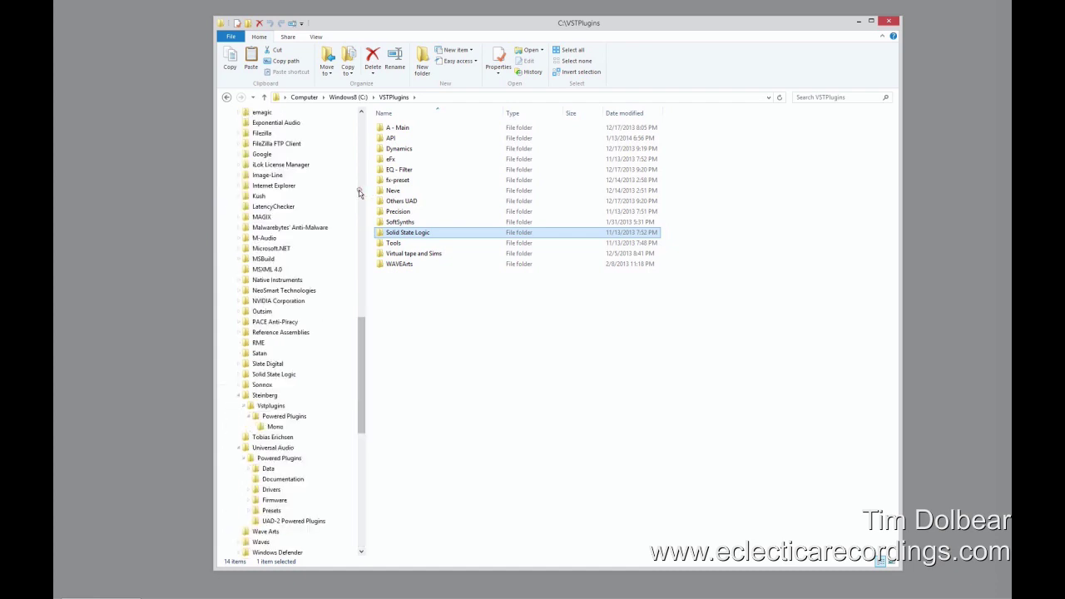
left_click_drag(361, 398, 360, 231)
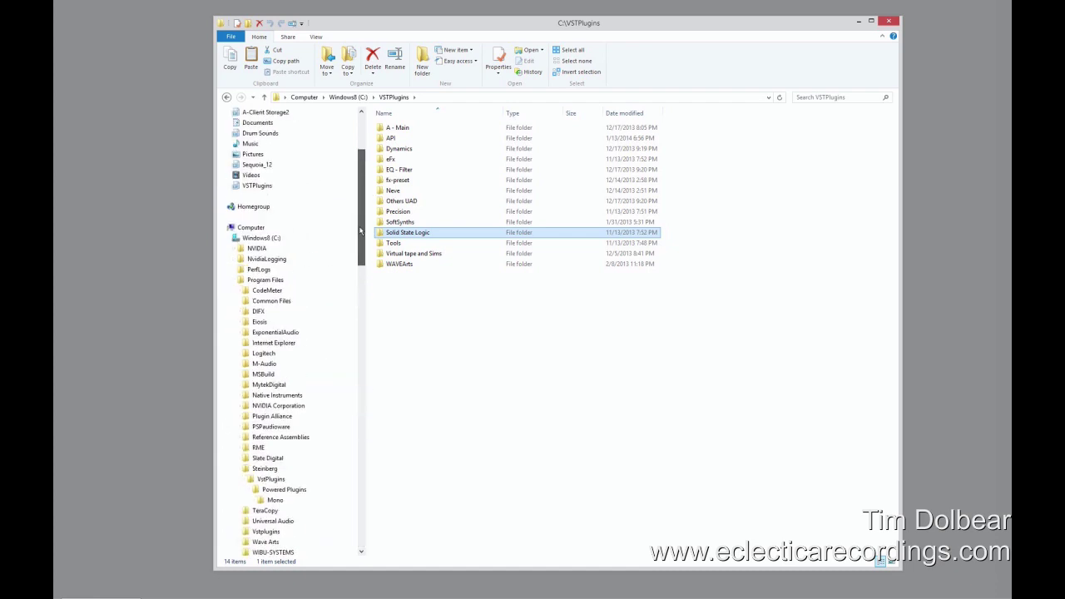
left_click(261, 239)
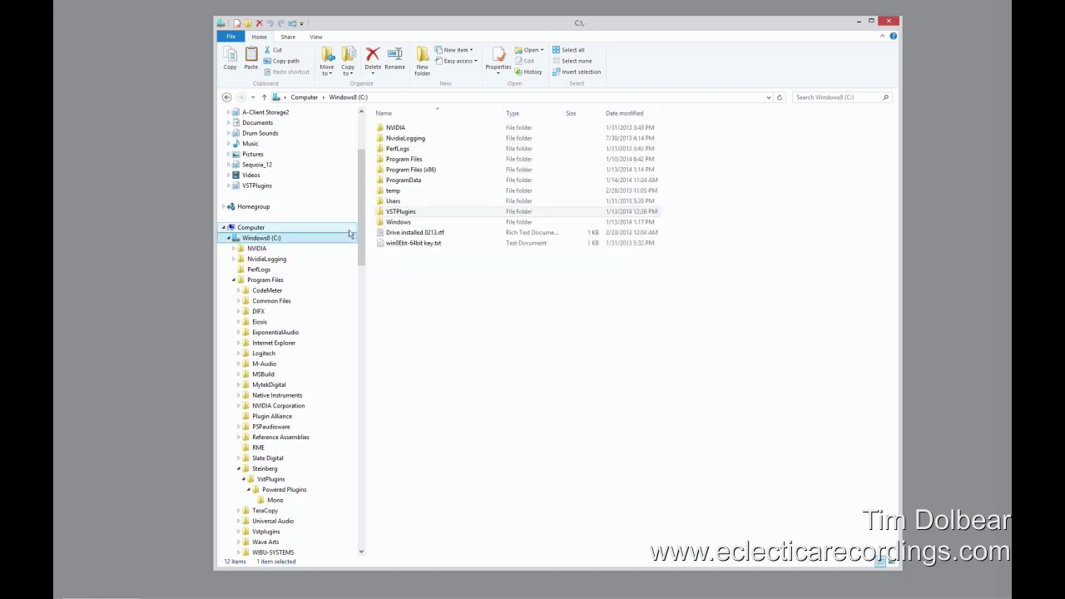
double_click(407, 161)
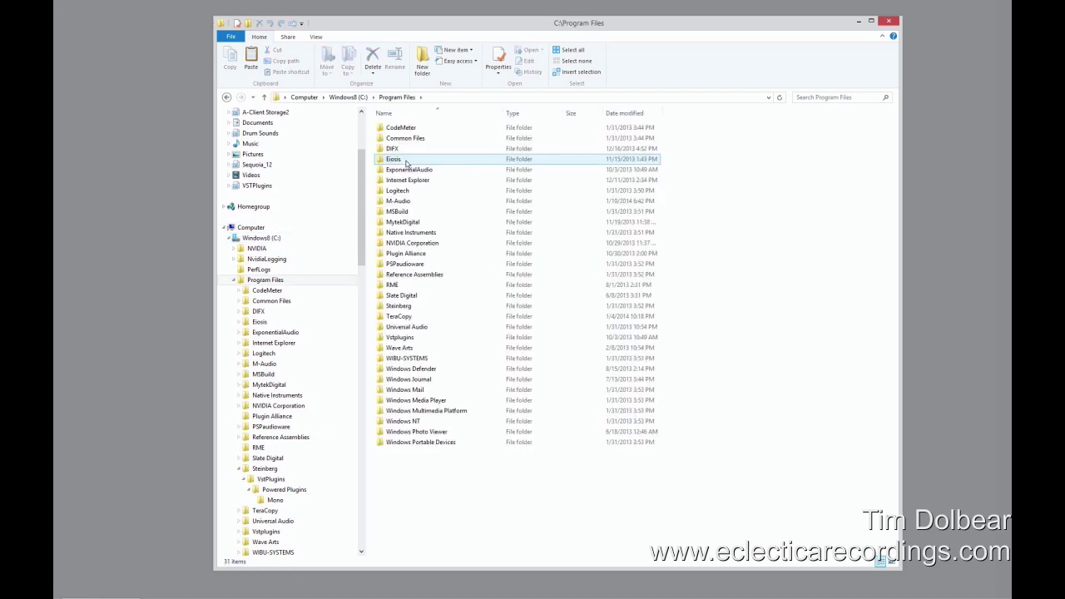
double_click(408, 308)
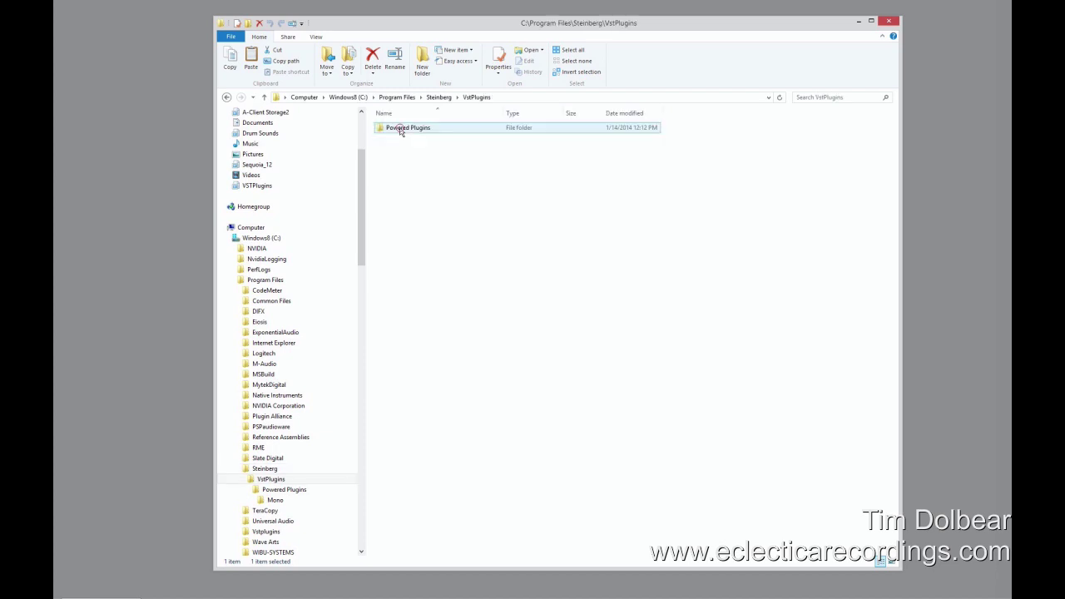
double_click(400, 130)
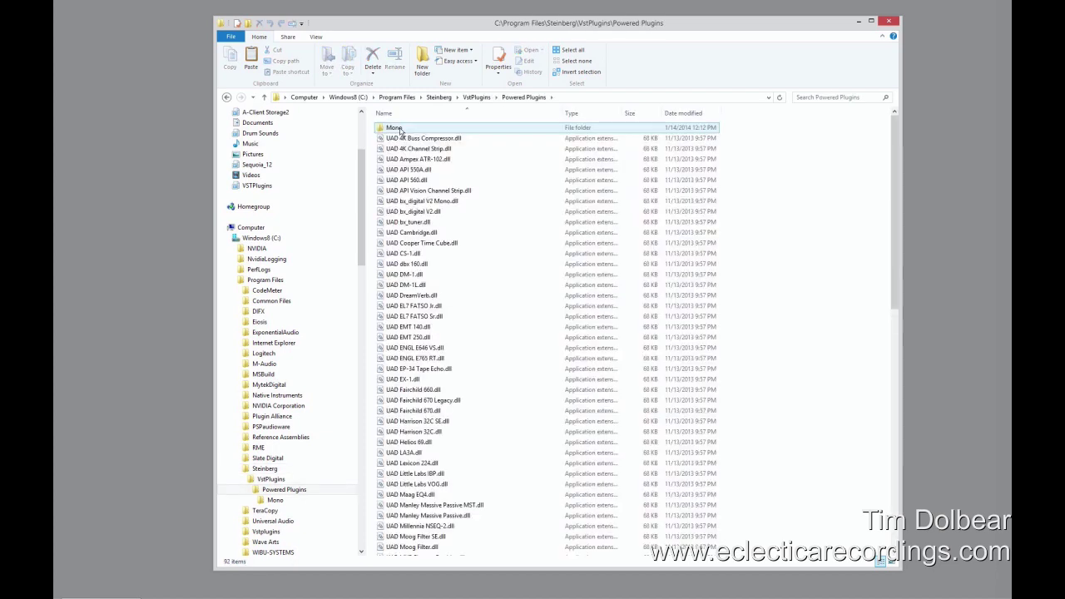
double_click(394, 128)
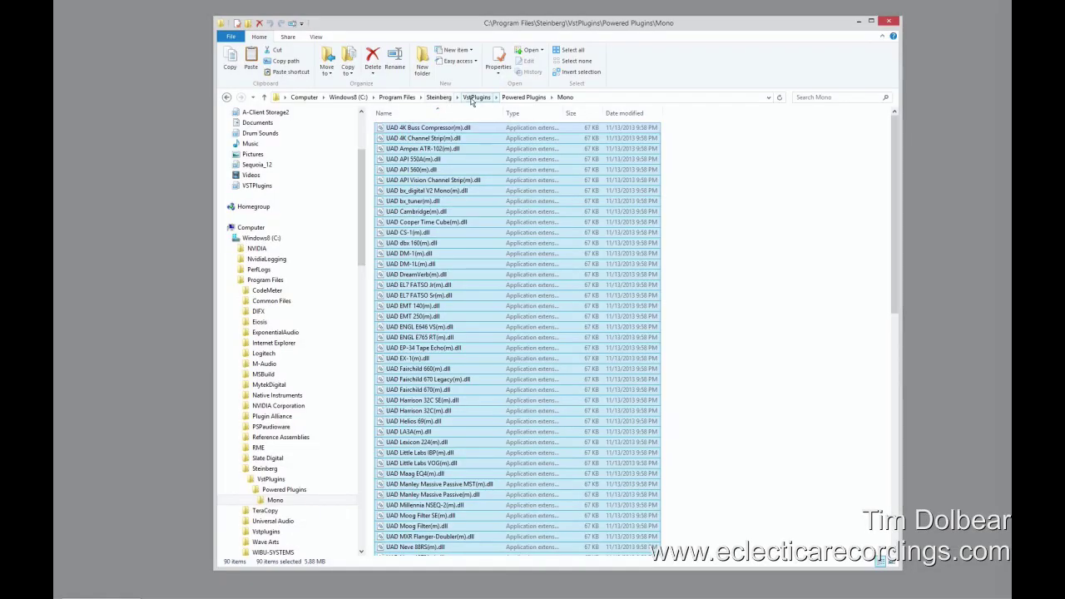
- Paste the copied mono UAD DLLs into the Powered Plugins folder from the right-click menu
left_click(512, 99)
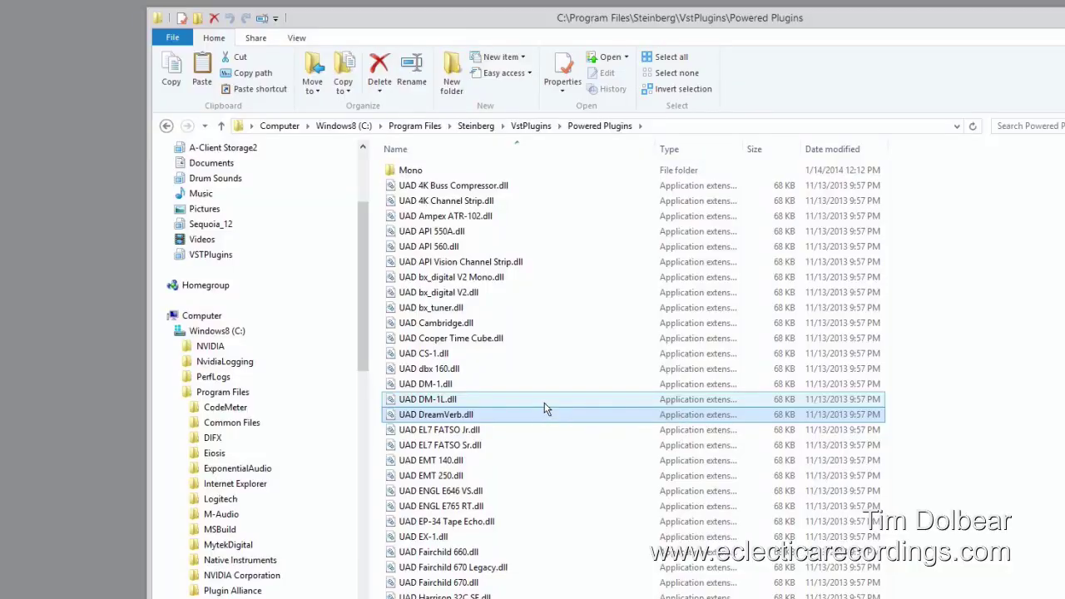
right_click(545, 408)
left_click(590, 504)
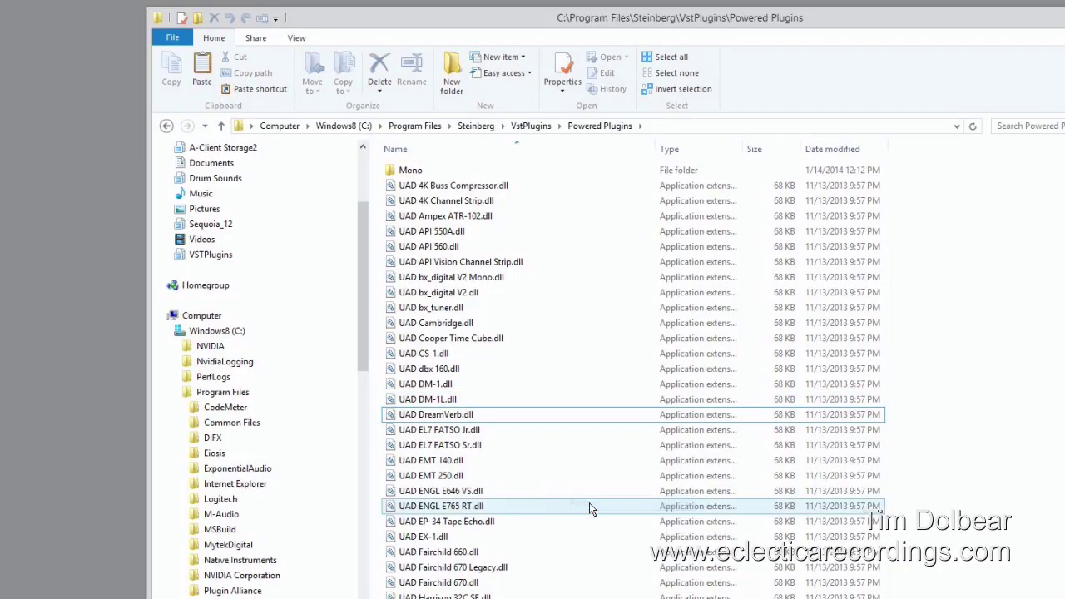